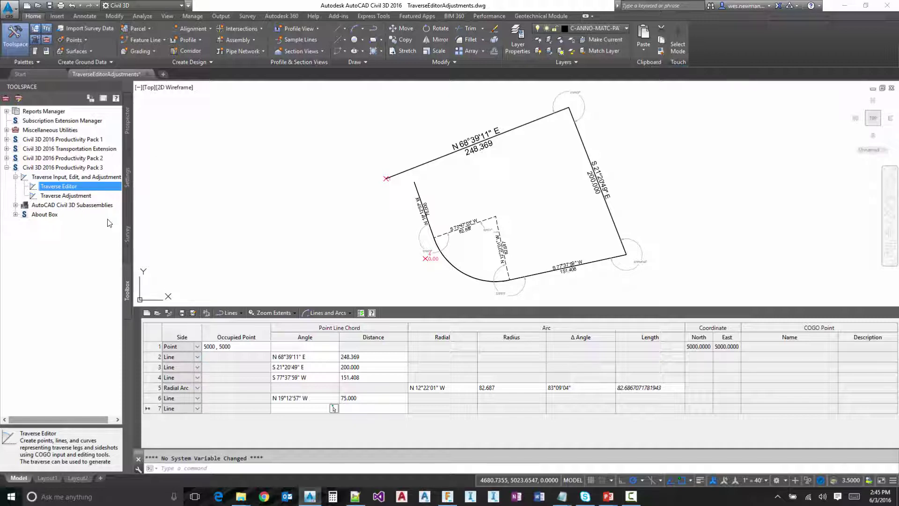
Step: Save the traverse from the Traverse Editor under the file name TraverseDemo2
left_click(206, 317)
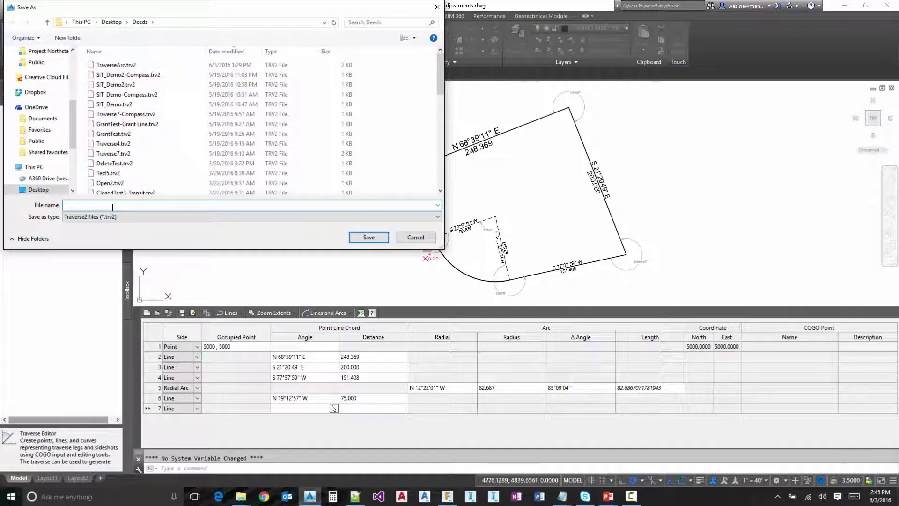
type("Traverse")
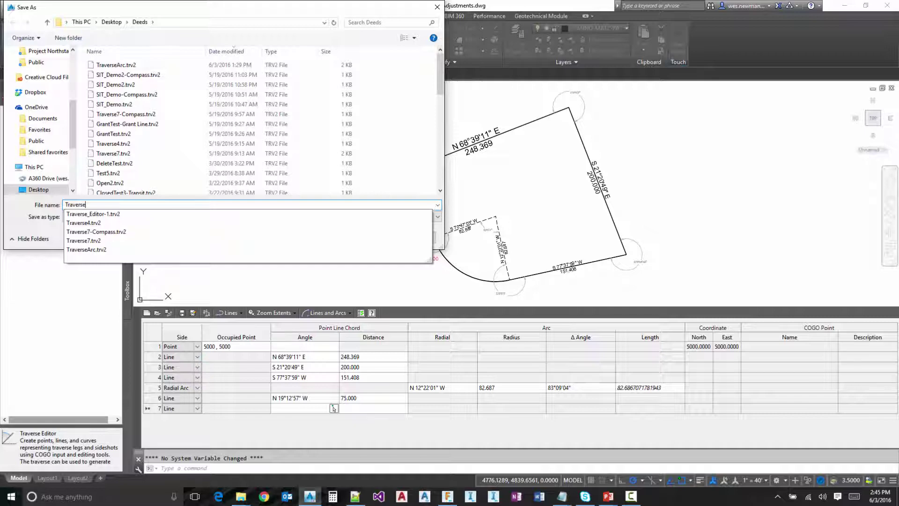
type("Dem")
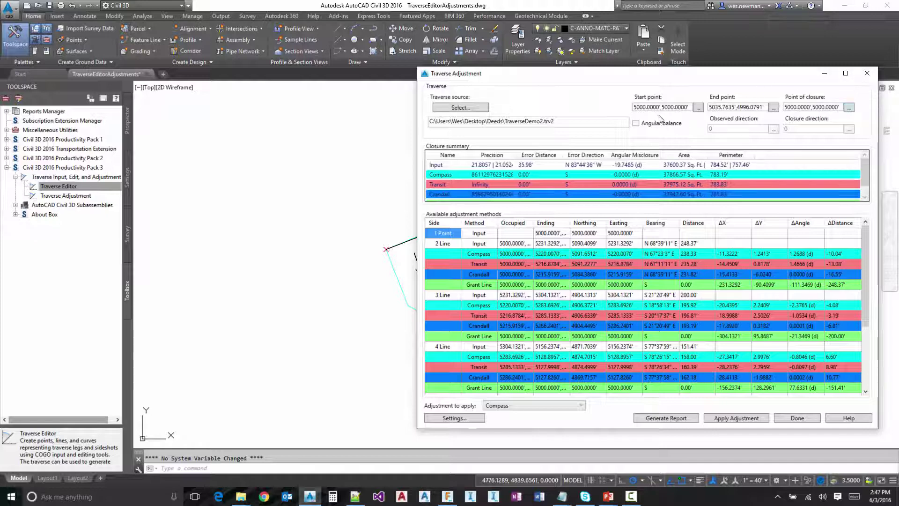
left_click(637, 124)
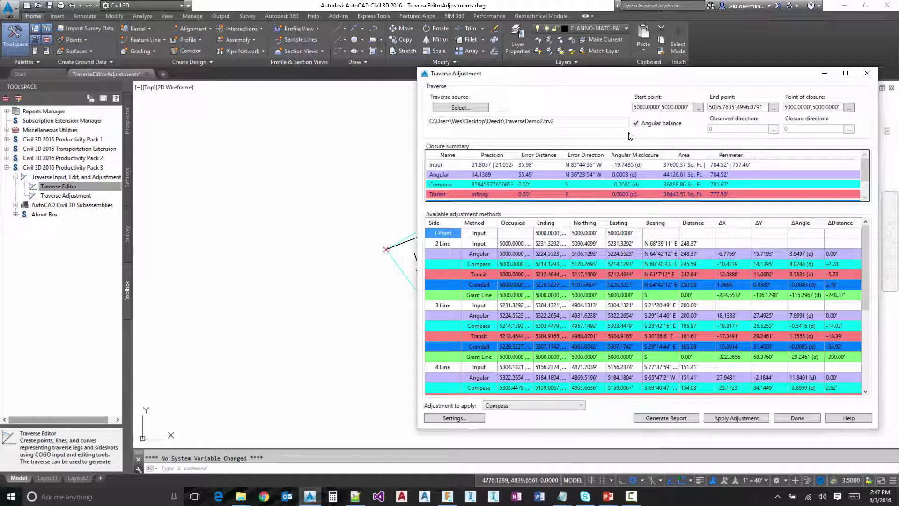
left_click(512, 407)
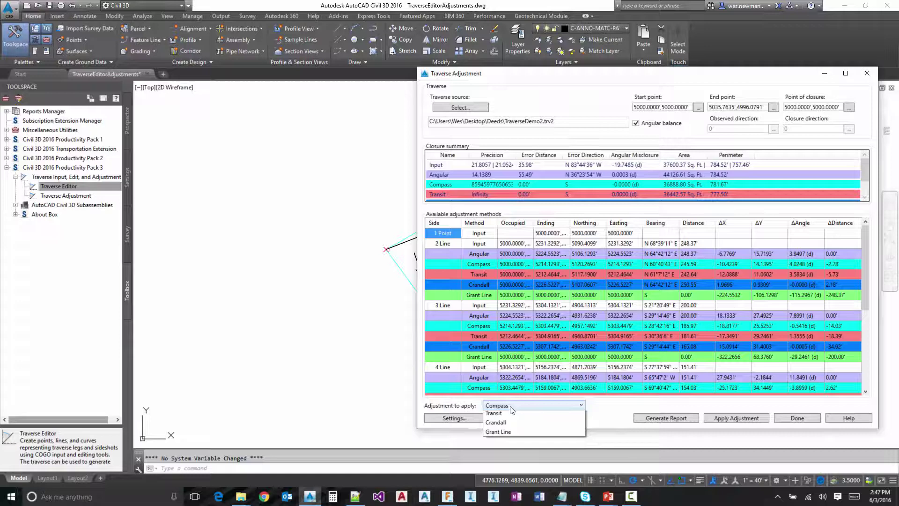
left_click(510, 405)
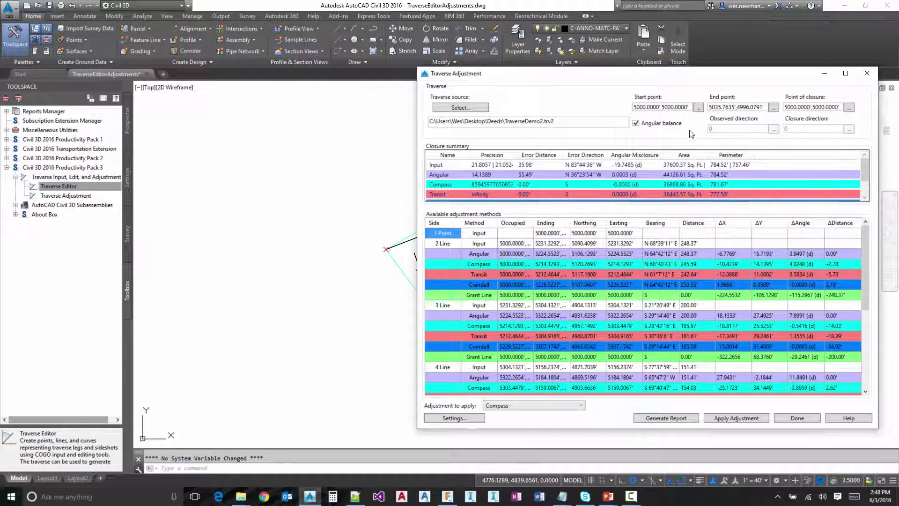
Step: Toggle the traverse's angular balance setting, leaving it turned off
left_click(638, 124)
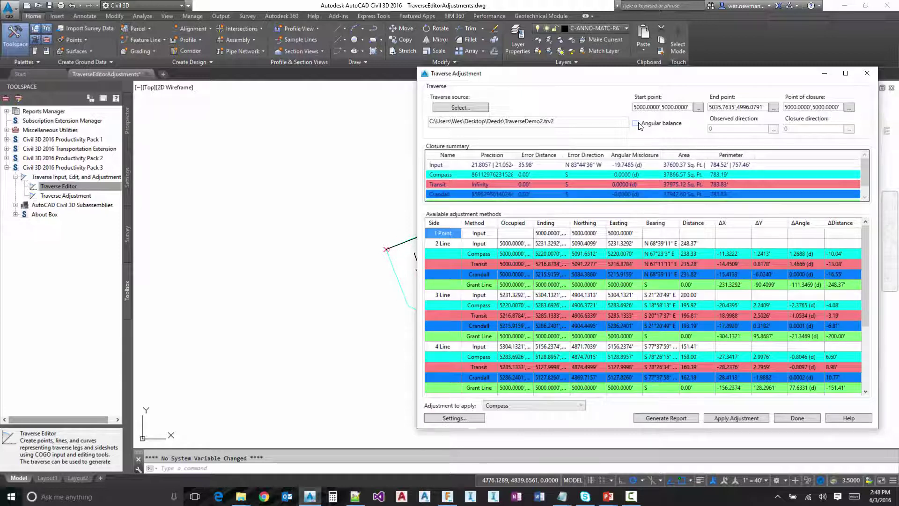
left_click(637, 123)
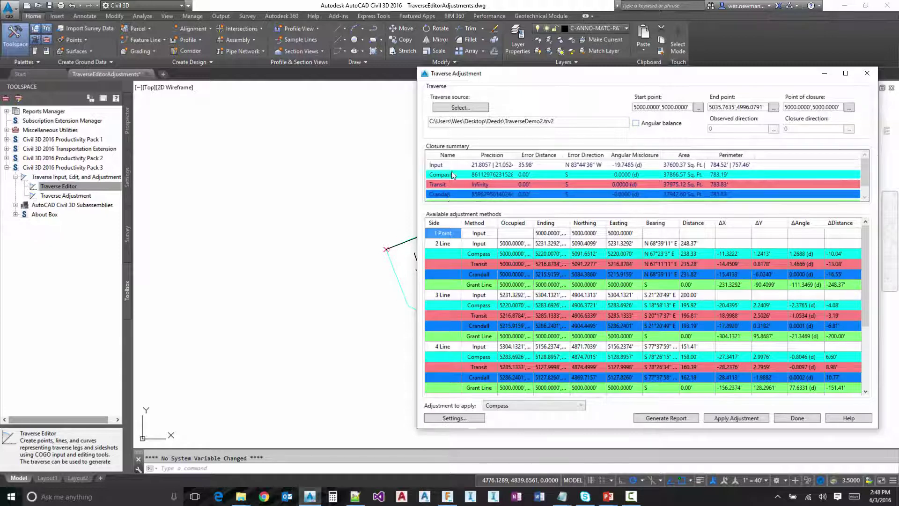
left_click(636, 123)
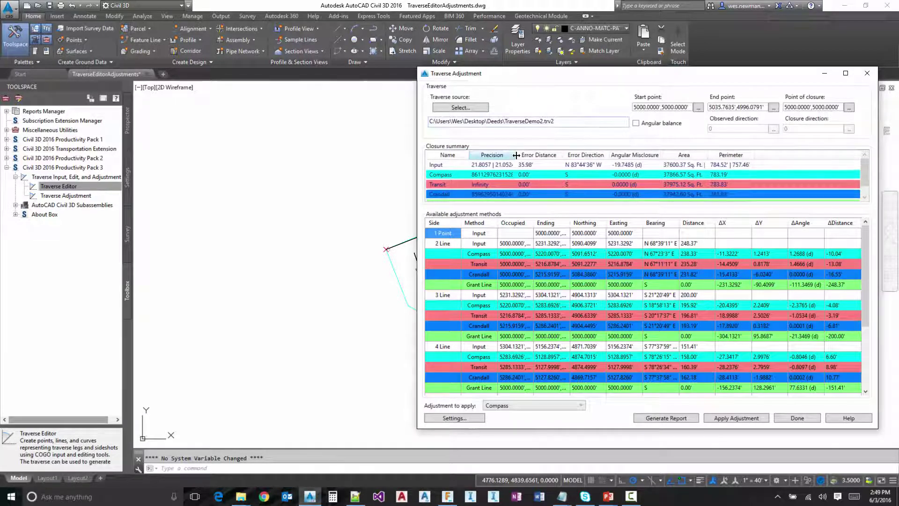
Step: Widen the closure summary's Precision and Input area columns, then scroll the adjustment table
left_click_drag(518, 155, 537, 155)
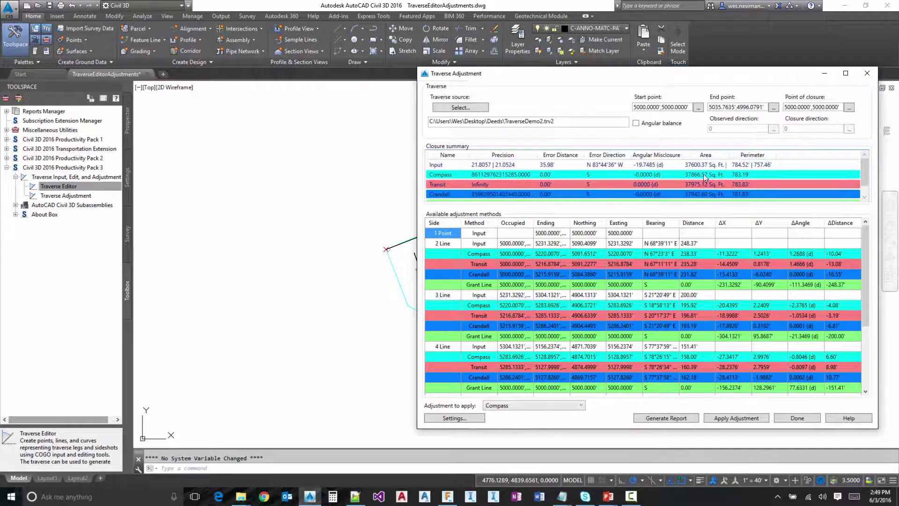
left_click_drag(725, 155, 753, 156)
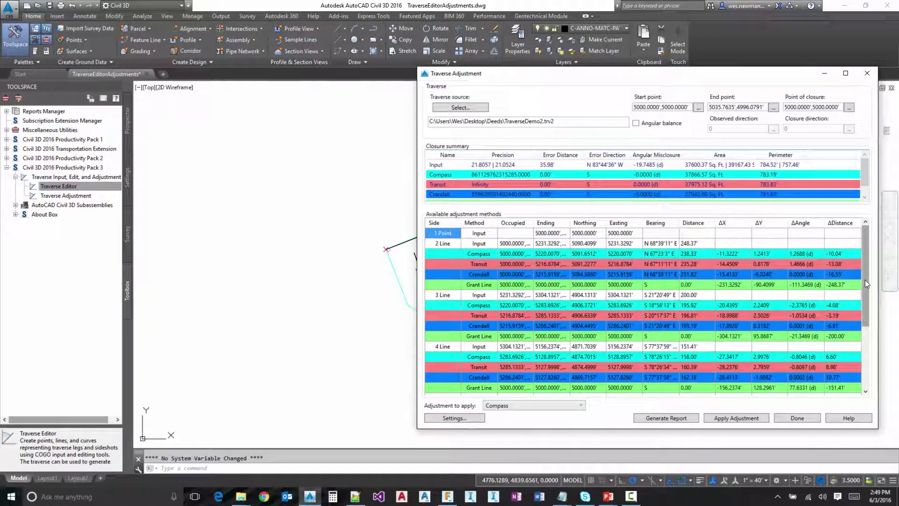
left_click_drag(865, 279, 879, 269)
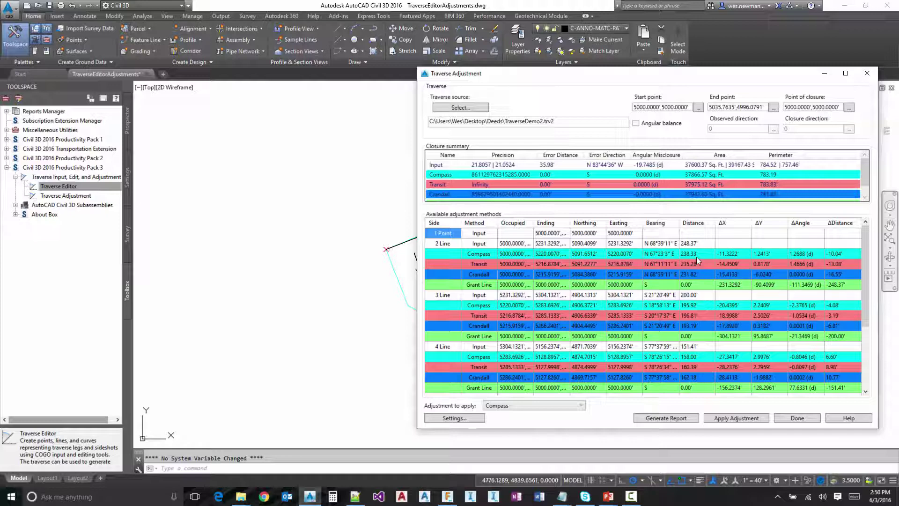
Step: Exclude Grant Line, Crandall and Transit so only Compass remains to apply
left_click(453, 418)
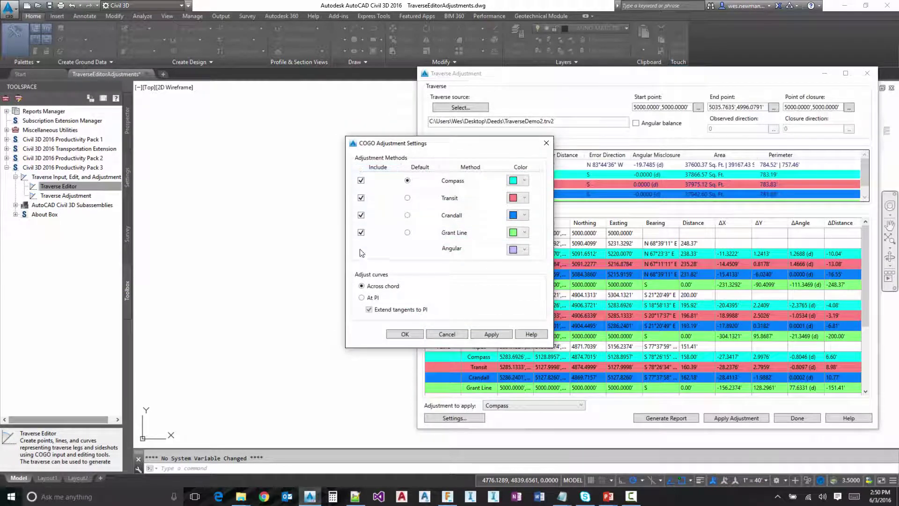
left_click(361, 232)
left_click(361, 215)
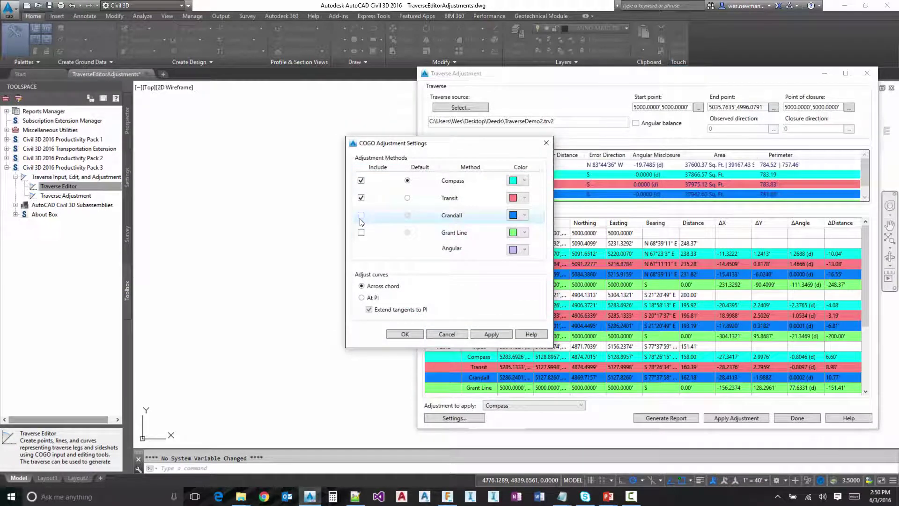
left_click(361, 198)
left_click(406, 334)
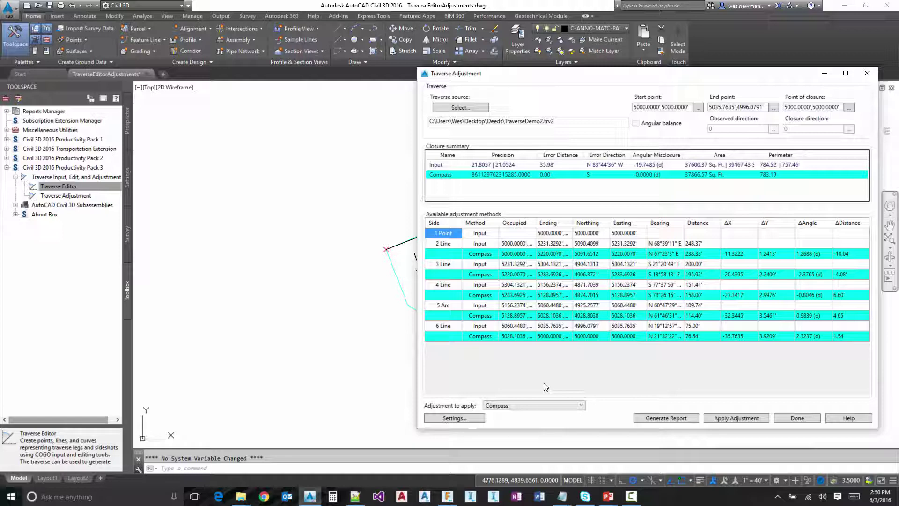
left_click(551, 404)
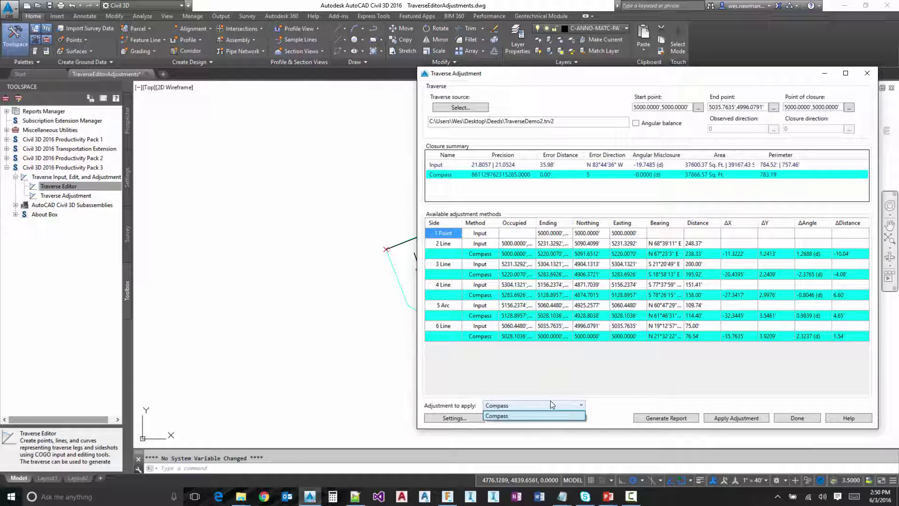
left_click(551, 404)
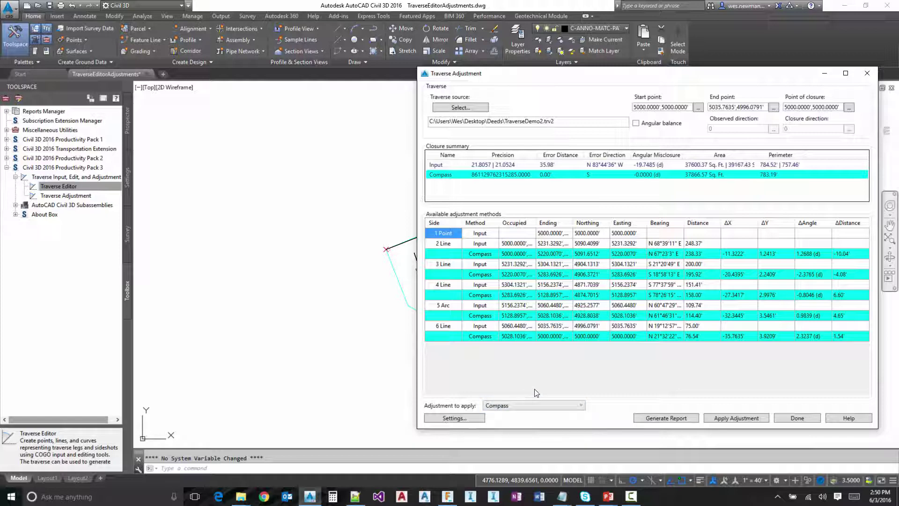
Step: Re-include the Transit and Crandall methods in the adjustment settings
left_click(452, 417)
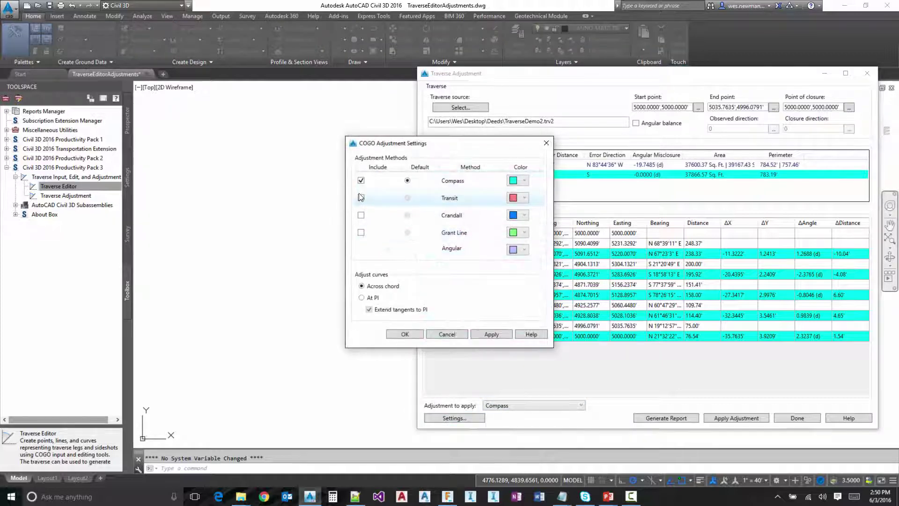
left_click(361, 198)
left_click(360, 215)
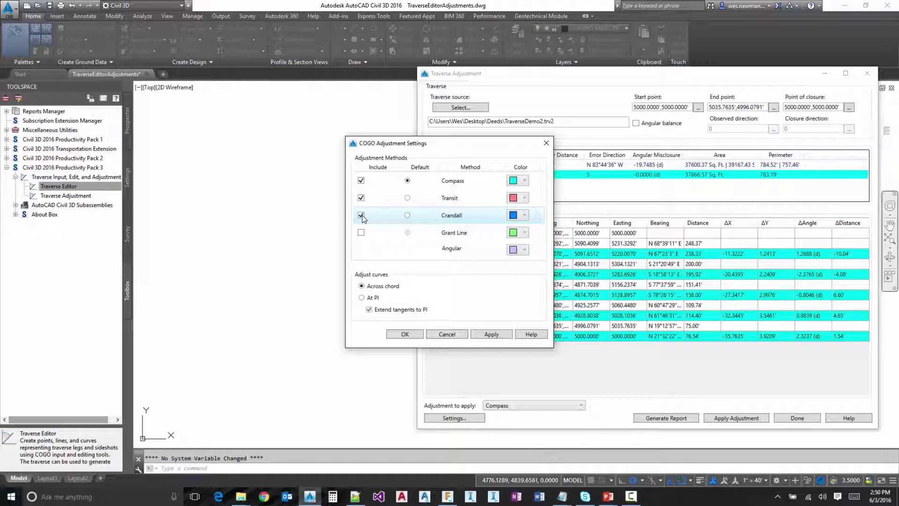
left_click(408, 336)
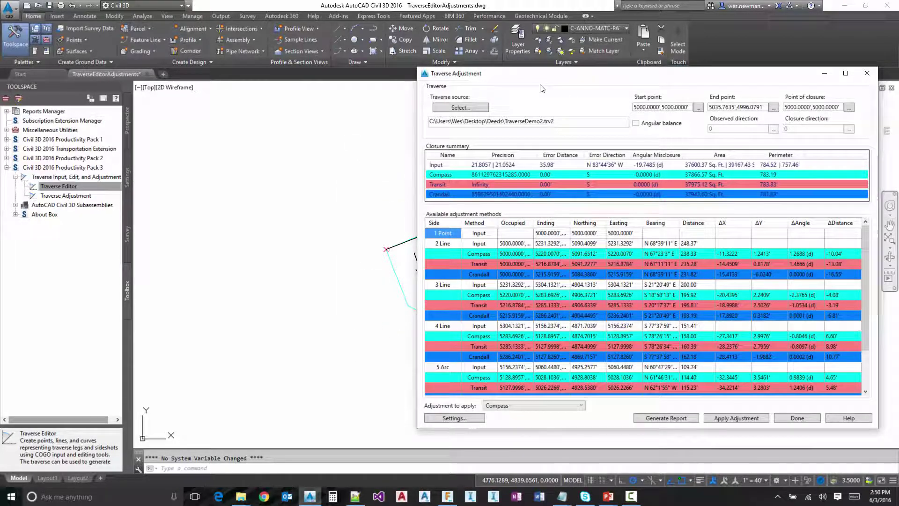
Step: Choose Transit instead of Compass as the adjustment to apply, with the whole traverse in view
left_click_drag(560, 75, 634, 88)
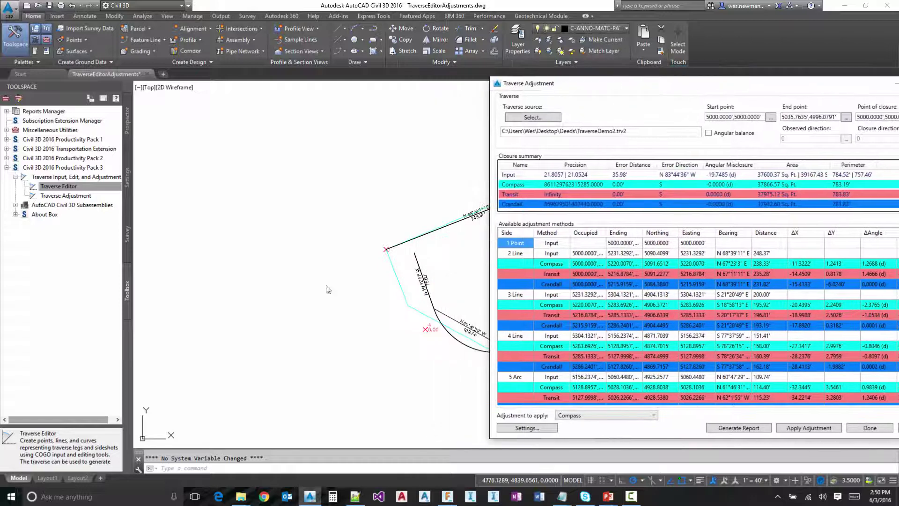
middle_click_drag(453, 255, 287, 217)
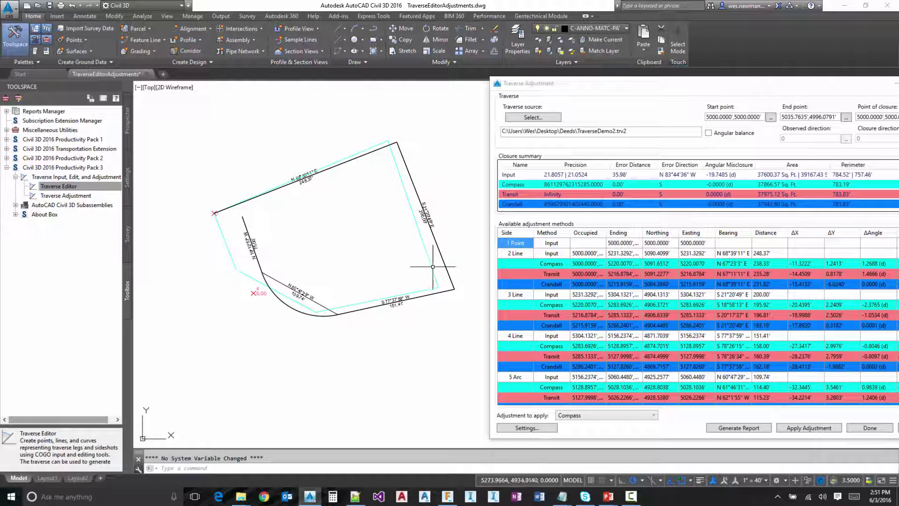
left_click(588, 415)
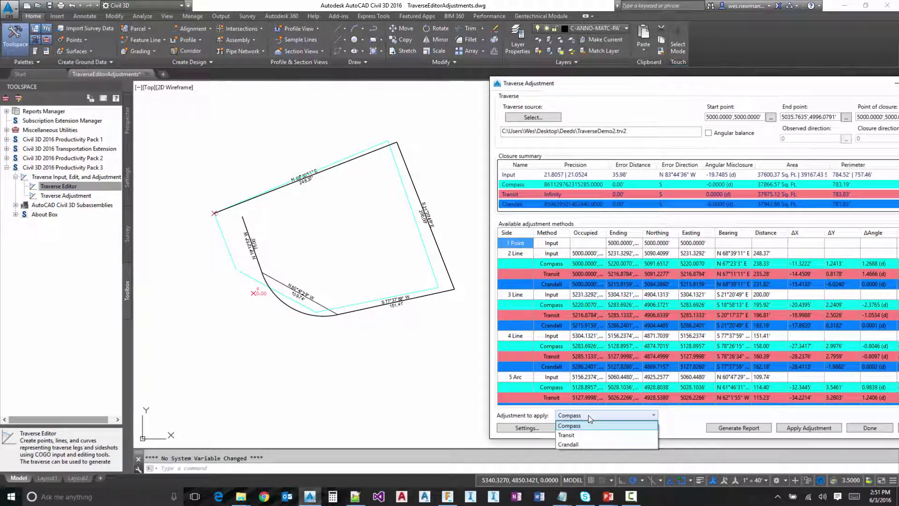
left_click(578, 433)
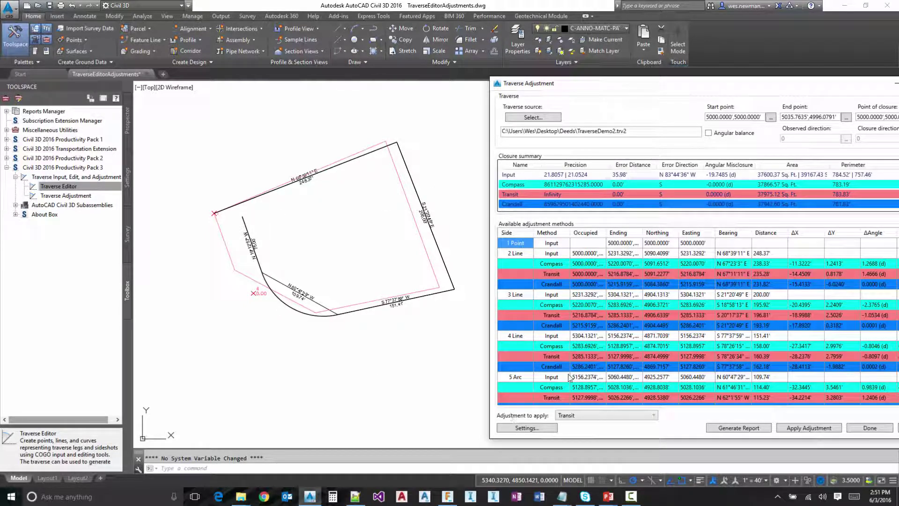
left_click(539, 428)
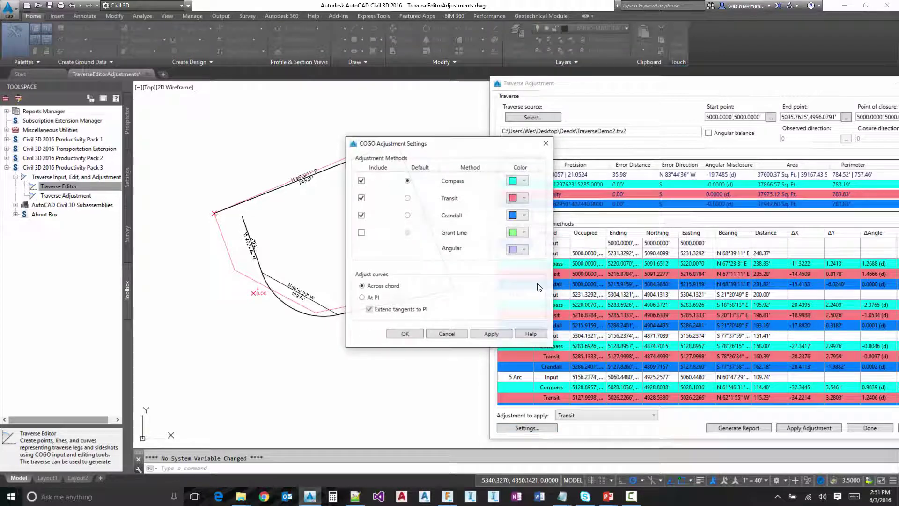
left_click(452, 334)
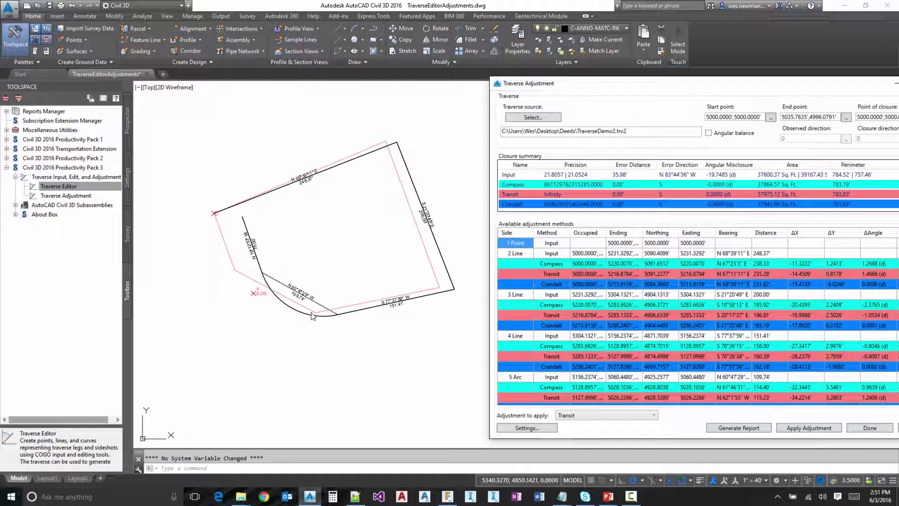
Step: Adjust curves at the PI with tangents extended to the PI, and recalculate
left_click(525, 428)
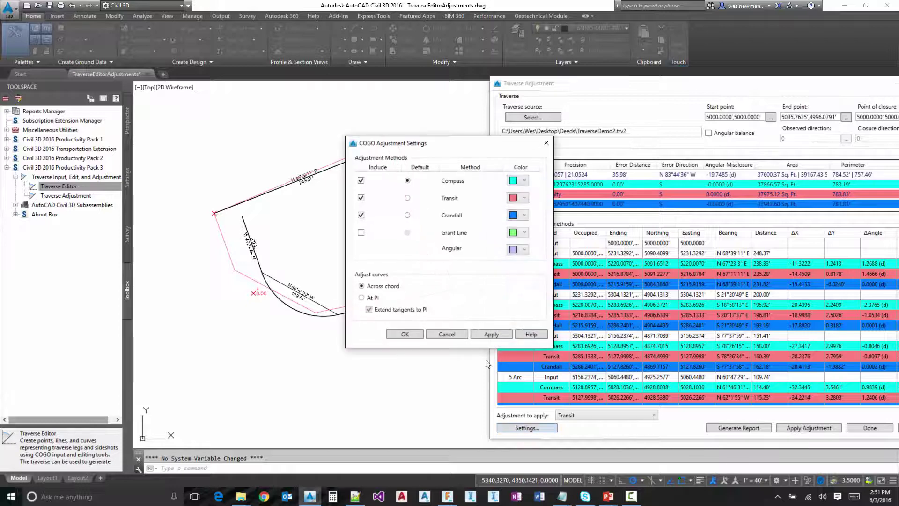
left_click(369, 309)
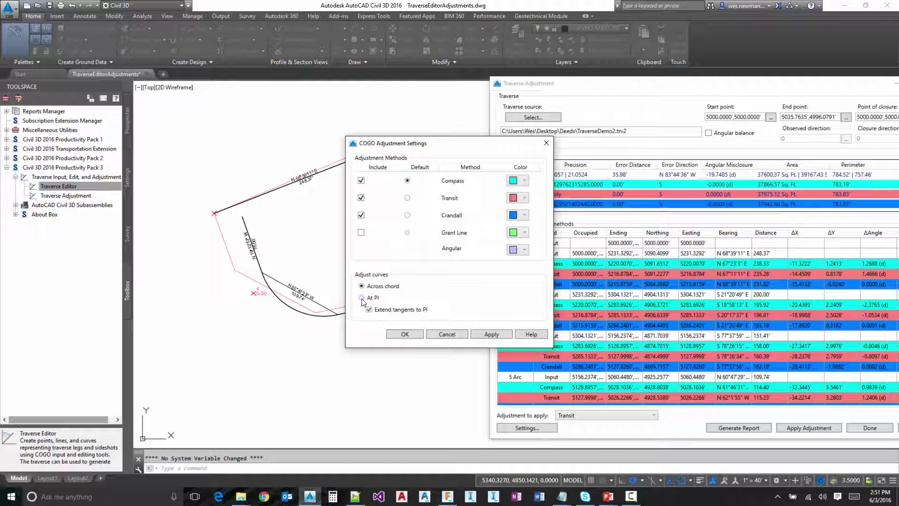
left_click(366, 296)
left_click(405, 334)
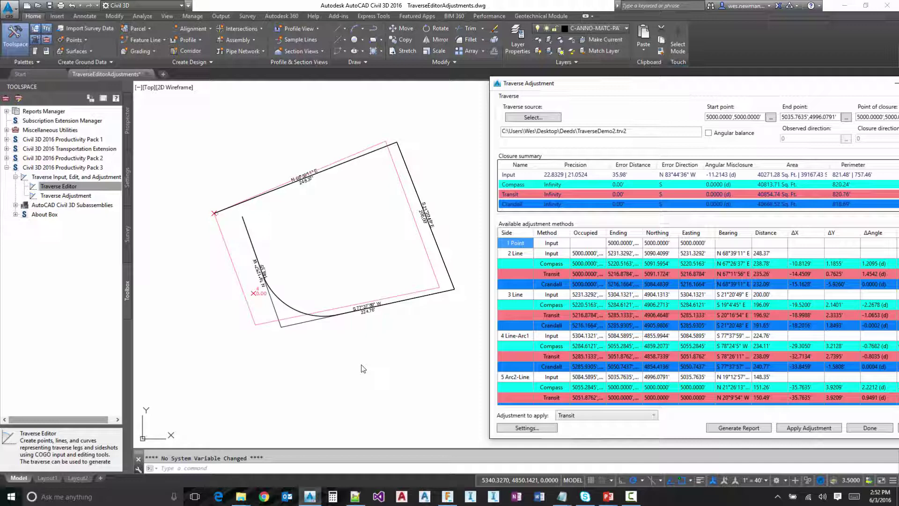
Step: Turn off extending tangents to the PI and recalculate the adjustments
left_click(527, 428)
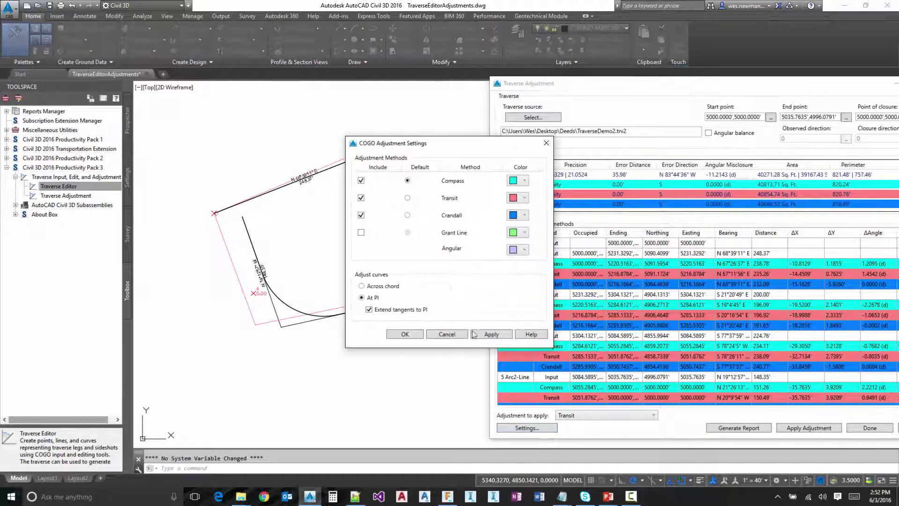
left_click(369, 309)
left_click(403, 334)
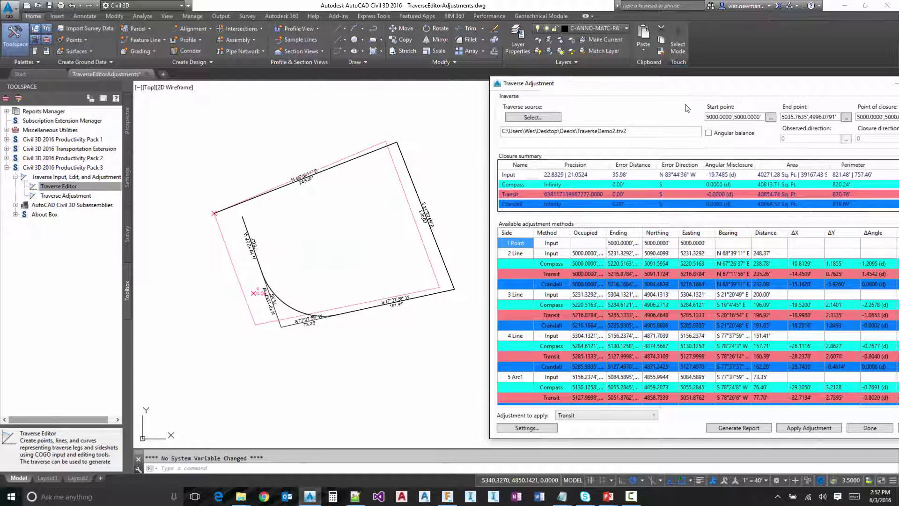
Step: Save an all-displayed-methods HTML report to the Desktop as adjustmentReport.html, overwriting the old one
left_click_drag(739, 84, 511, 62)
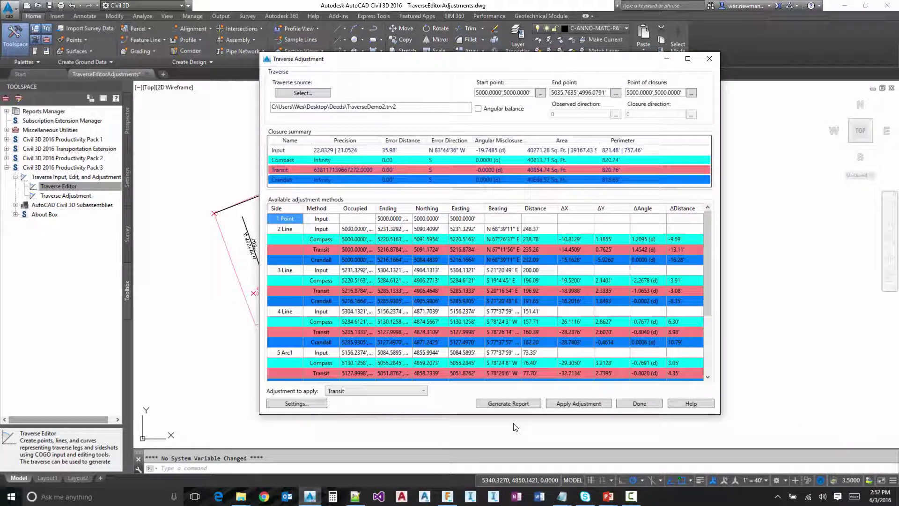
left_click(491, 408)
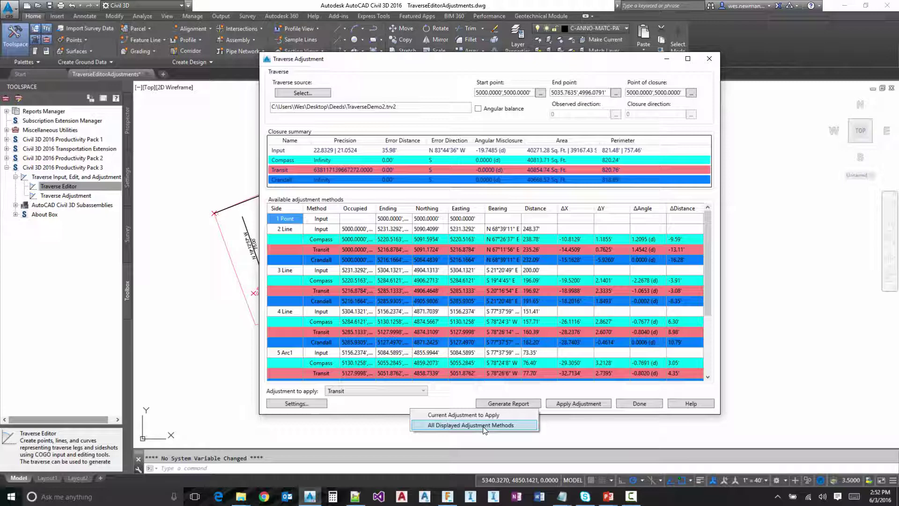
left_click(484, 424)
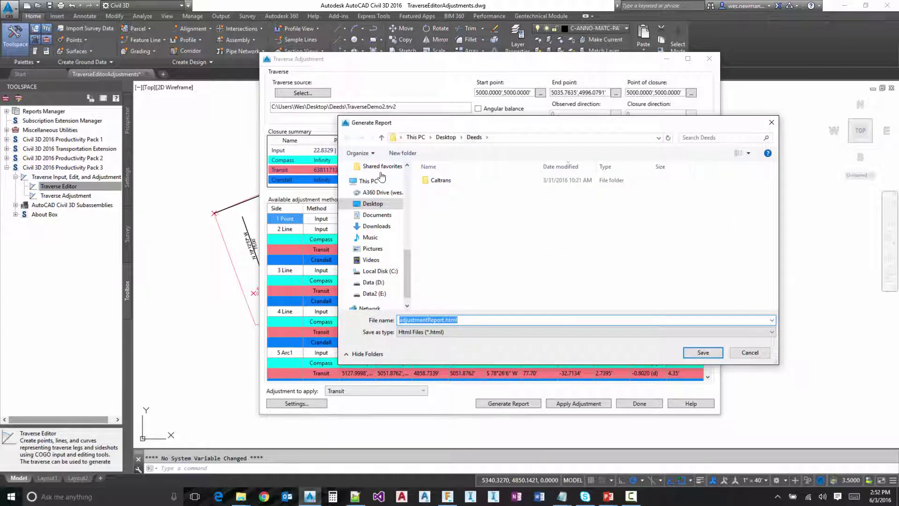
left_click(387, 206)
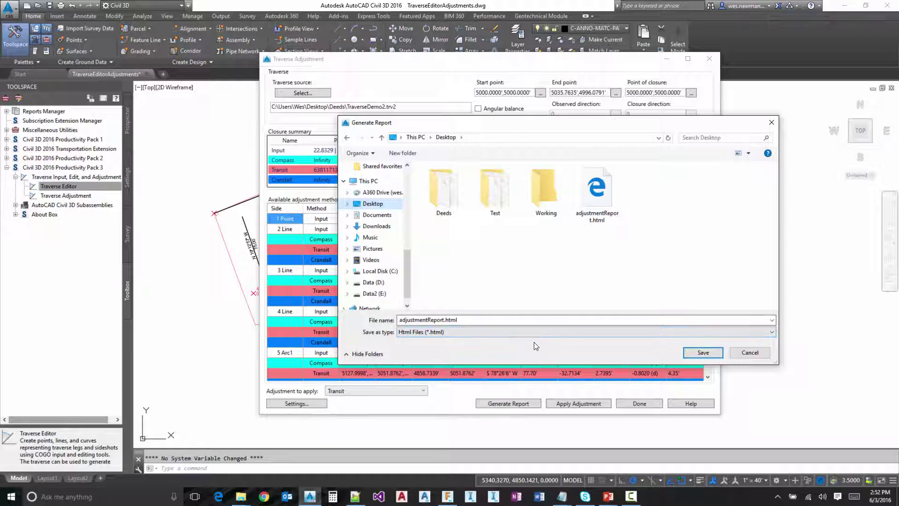
left_click(700, 352)
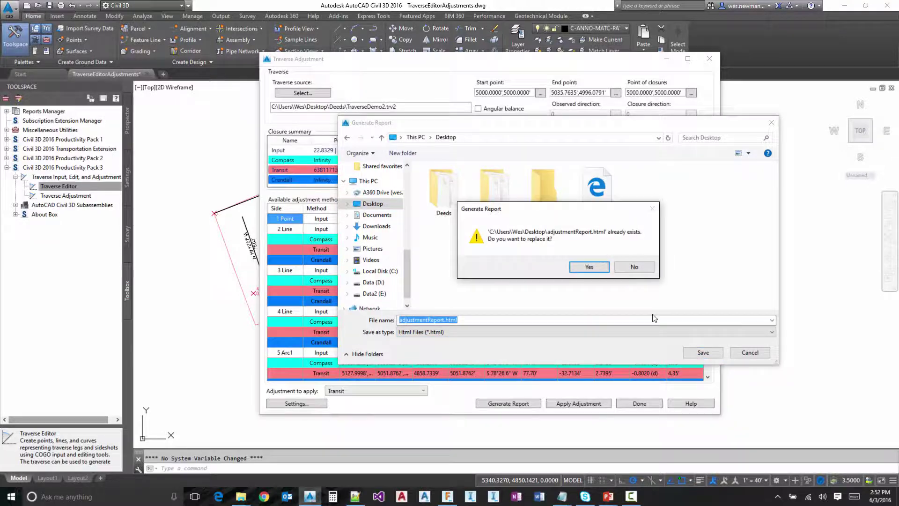
left_click(588, 267)
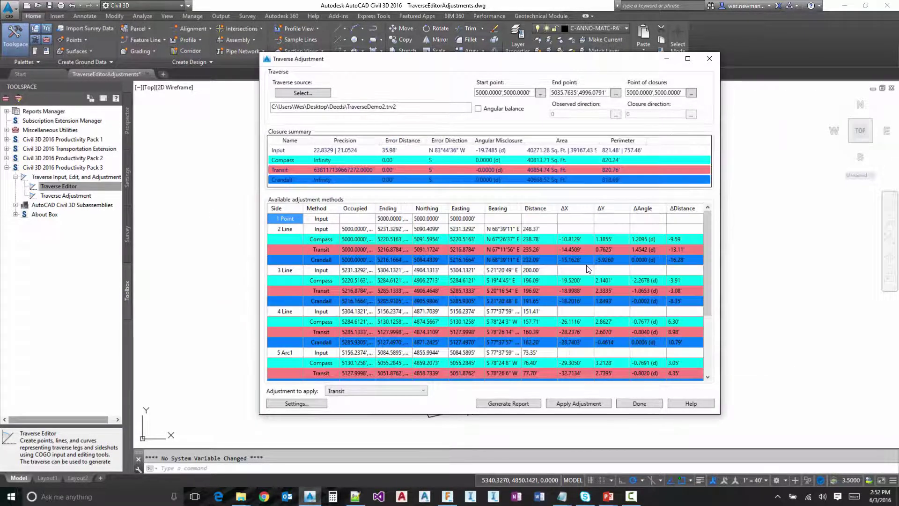
Step: Open adjustmentReport.html from the desktop in Edge and scroll through the report
key("super+d")
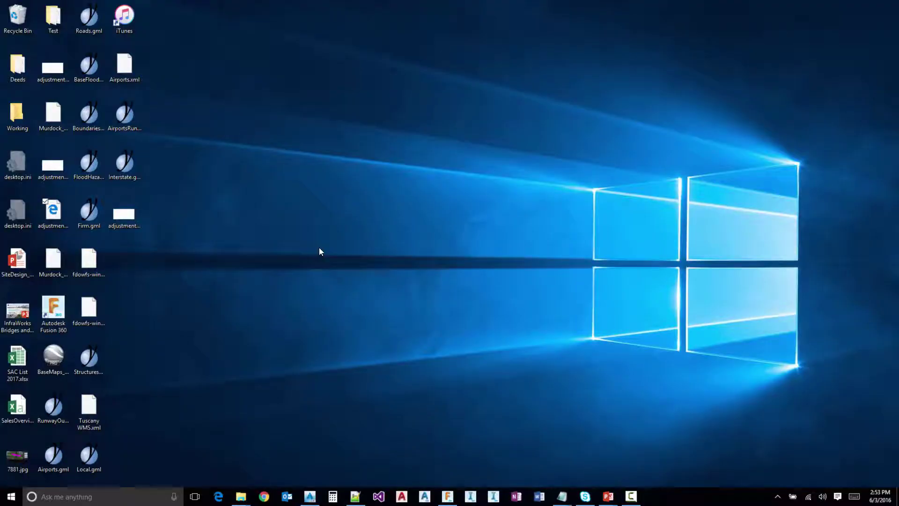
double_click(57, 219)
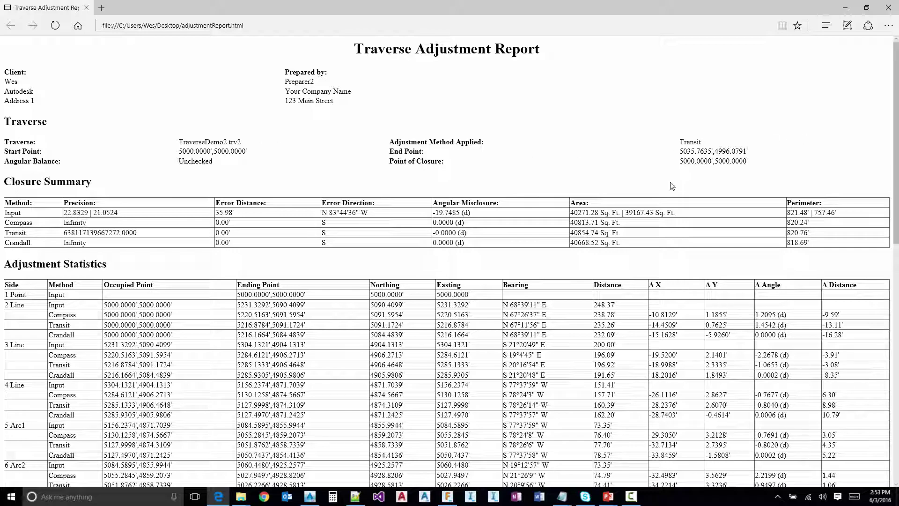
scroll(96, 312, "down", 8)
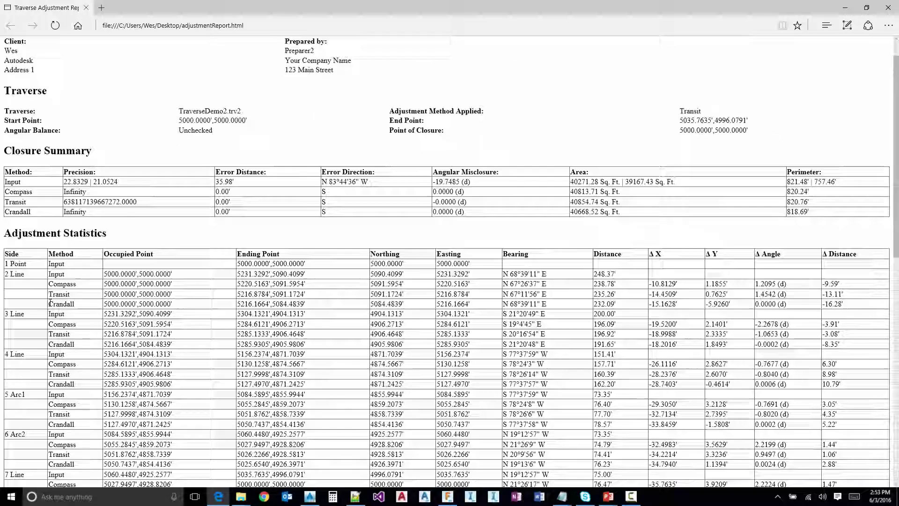
scroll(98, 311, "down", 3)
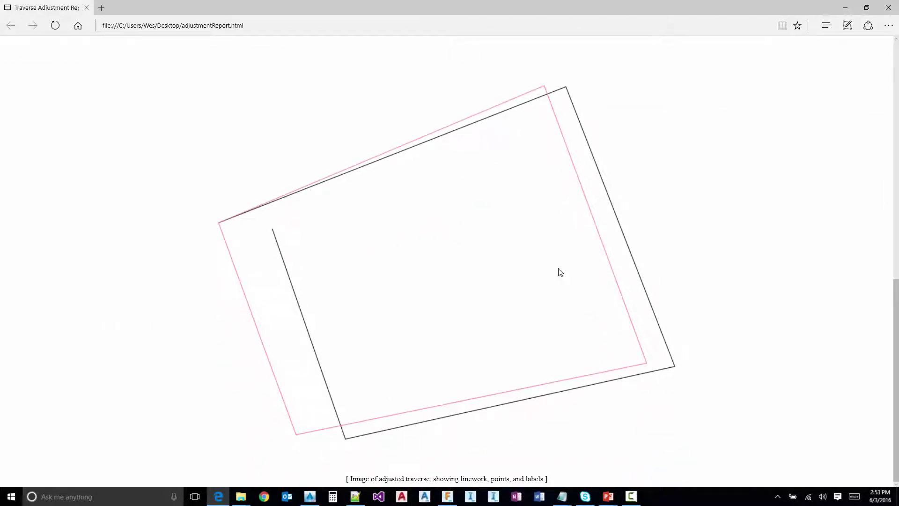
scroll(590, 294, "up", 10)
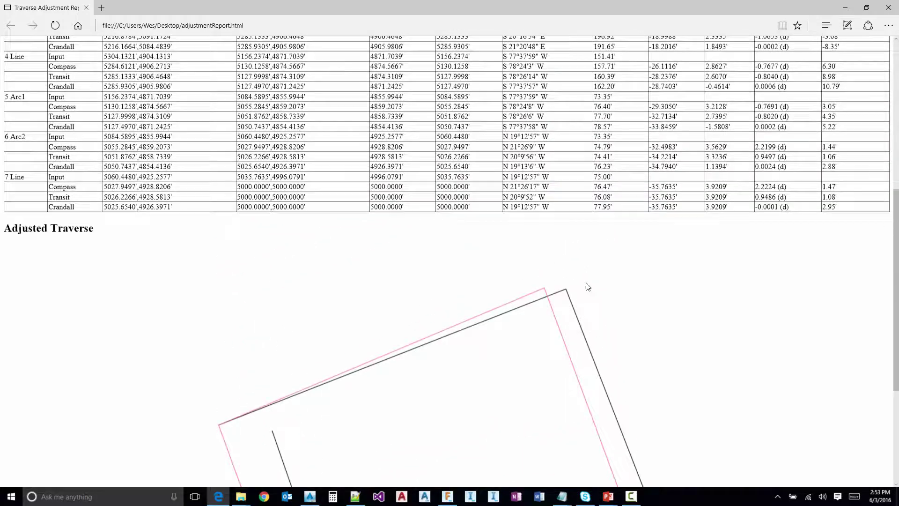
scroll(582, 281, "up", 2)
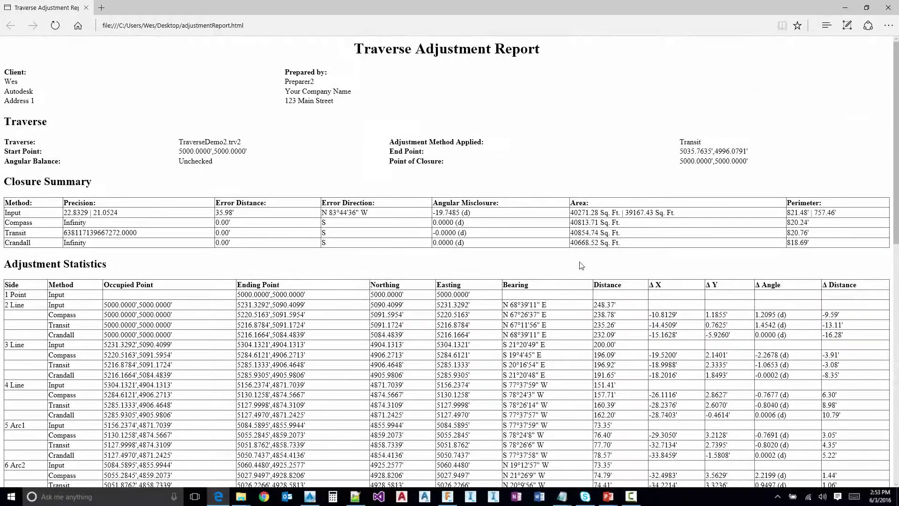
Step: Apply the Transit adjustment and save the result as TraverseDemo2-Transit.trv2 in the Deeds folder
left_click(888, 7)
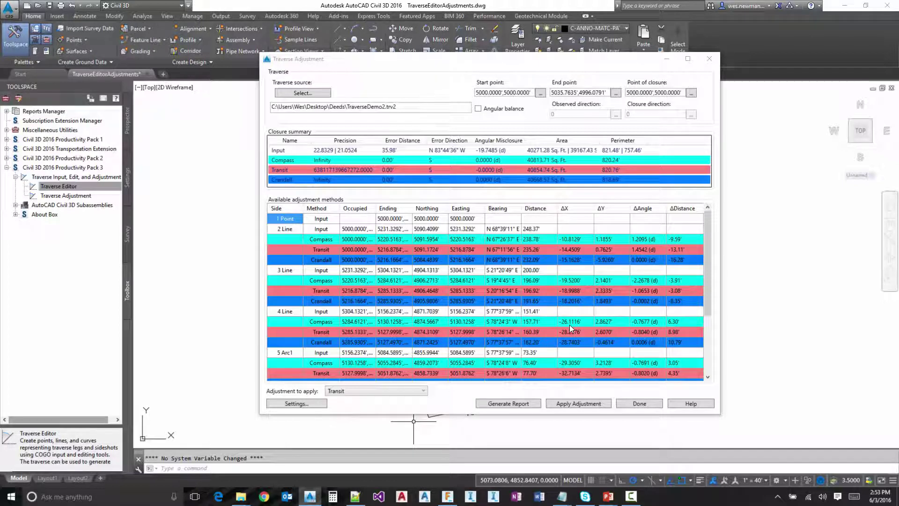
left_click(589, 406)
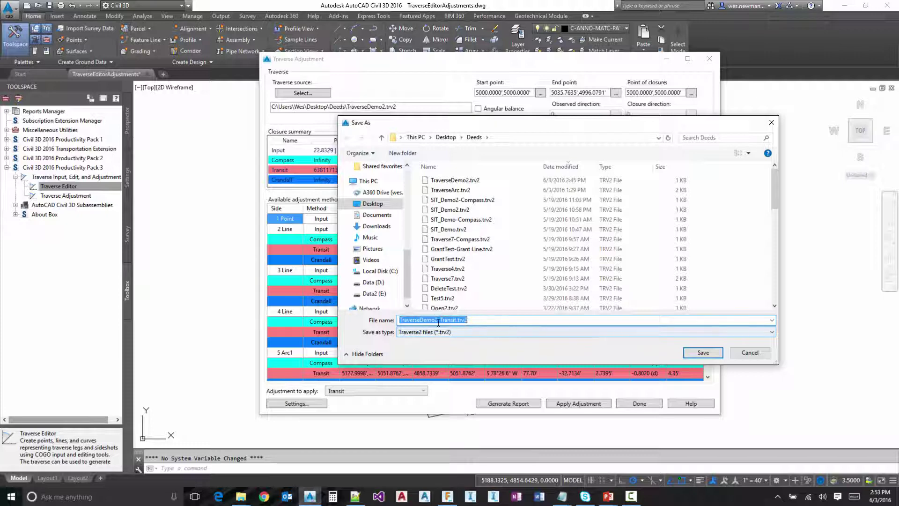
left_click(438, 321)
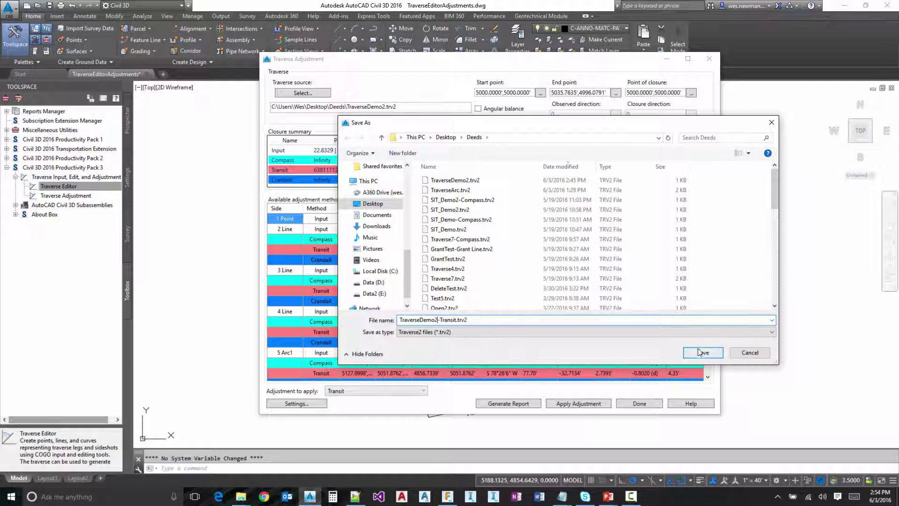
left_click(439, 319)
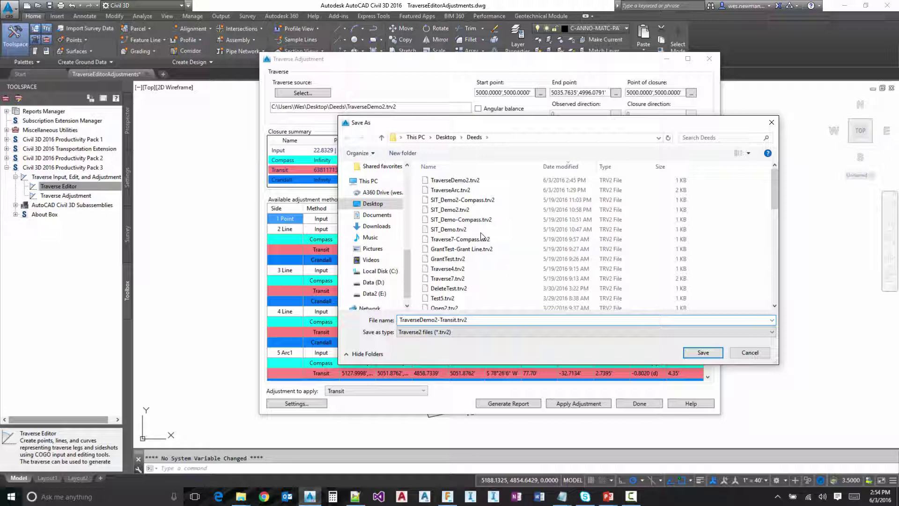
left_click(703, 352)
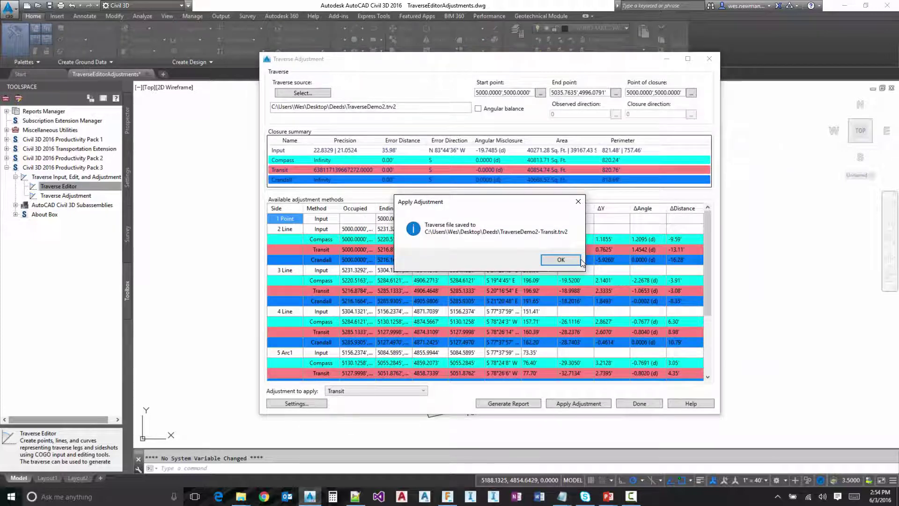
left_click(575, 261)
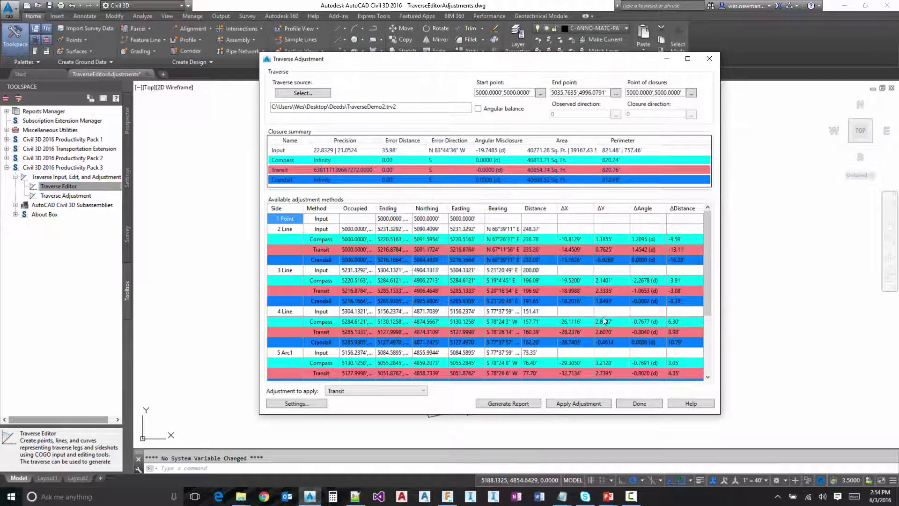
Step: Finish adjusting to draw the adjusted linework, then select and deselect the left adjusted leg
left_click(639, 403)
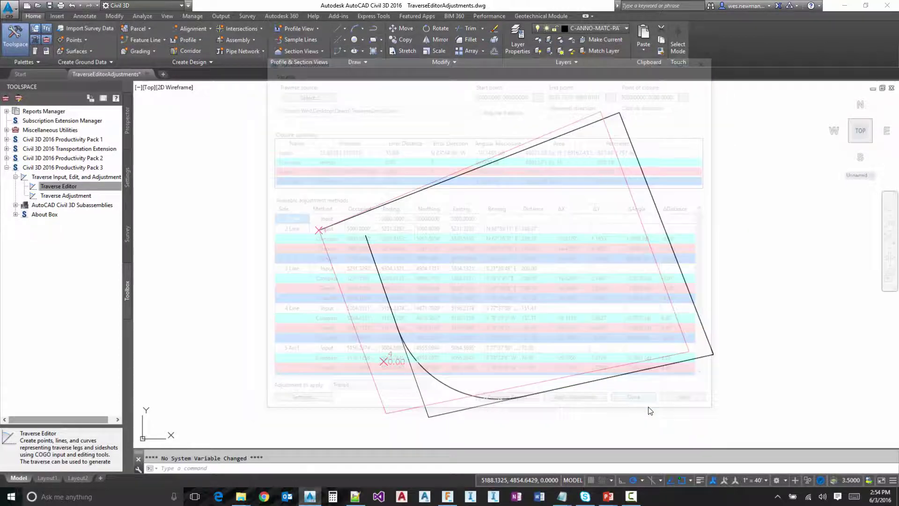
left_click(366, 359)
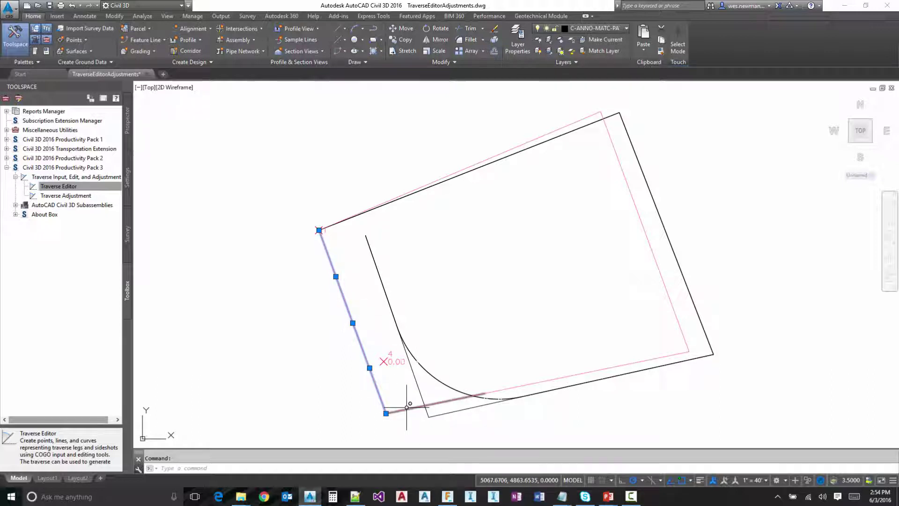
left_click(402, 407)
key("Escape")
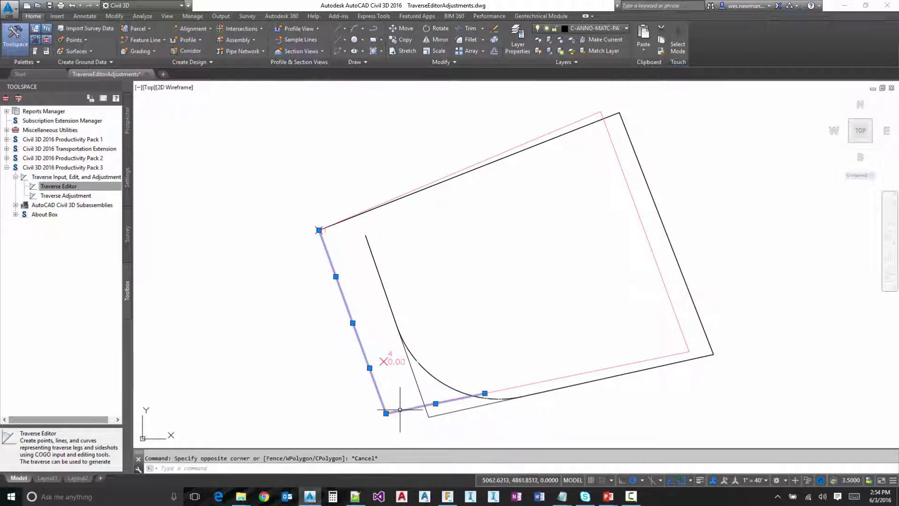
key("Escape")
Step: Inspect the bottom and right Transit-adjusted legs, clearing each selection
left_click(491, 391)
key("Escape")
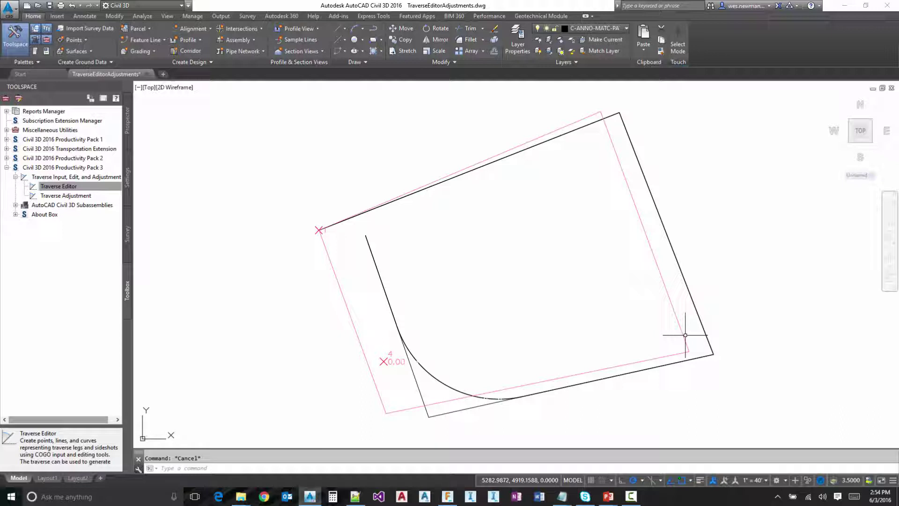
left_click(685, 342)
key("Escape")
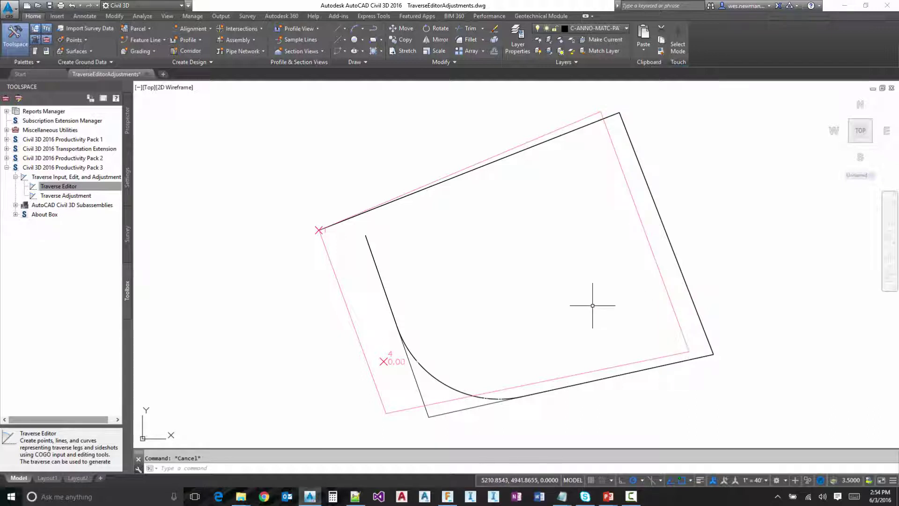